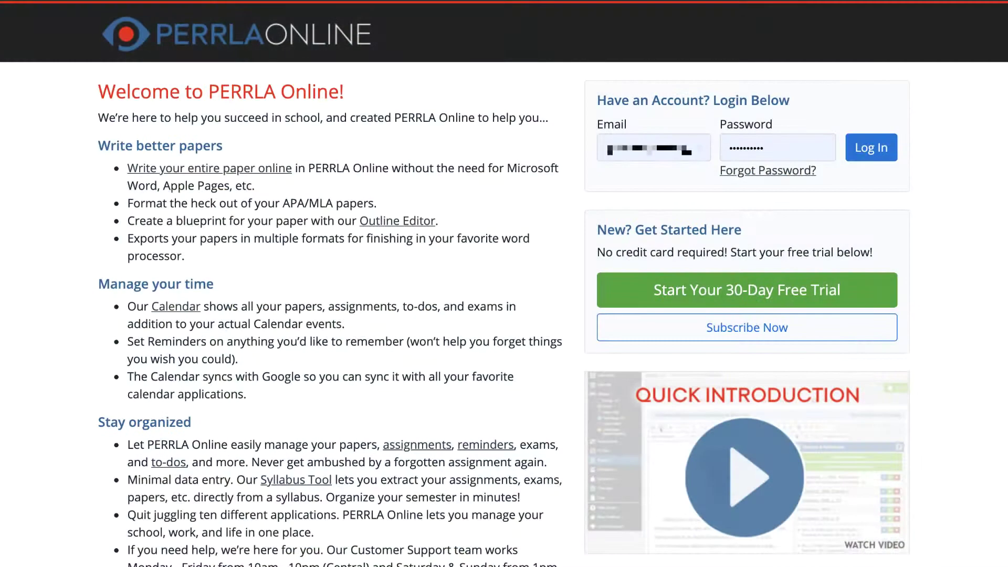
# Log in and create an APA 7 student paper 'Sasquatch: The truth revealed' for Cryptozoology 101
pyautogui.click(870, 148)
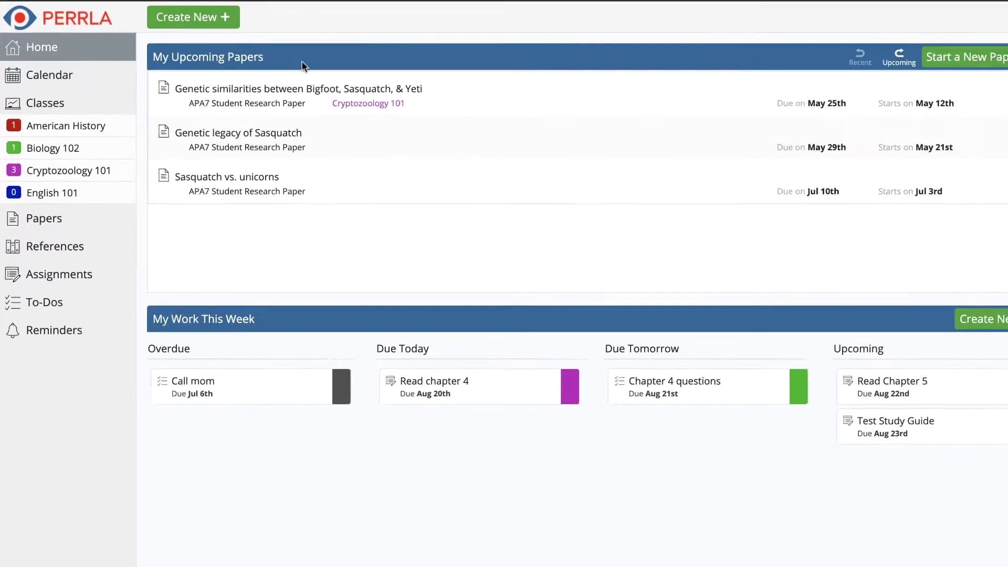
pyautogui.click(208, 17)
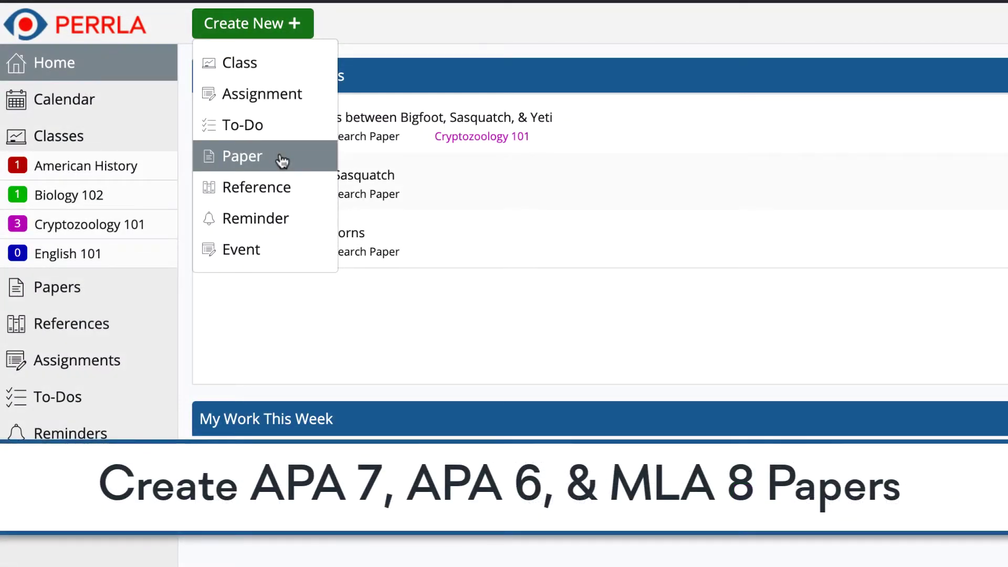
pyautogui.click(282, 159)
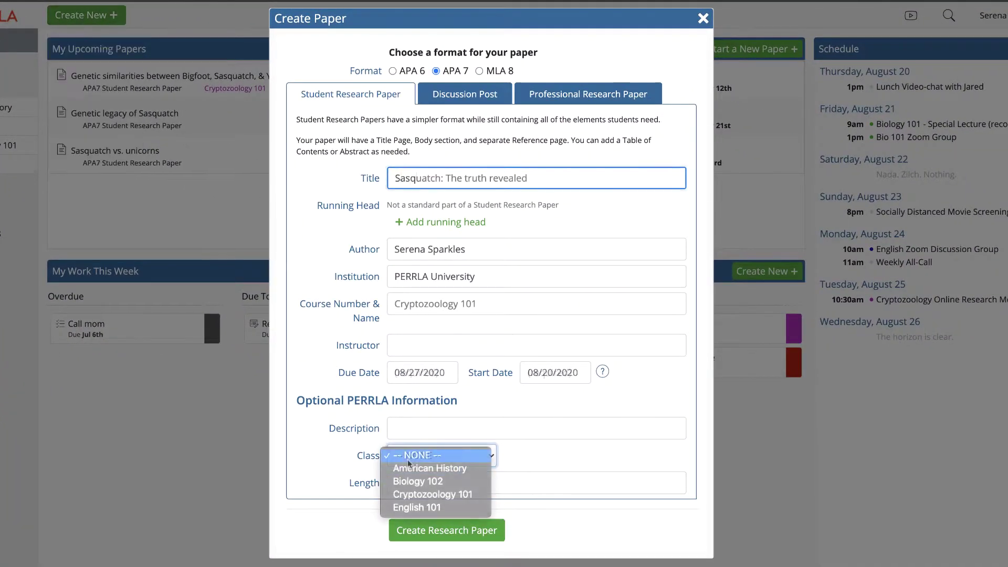
pyautogui.click(424, 493)
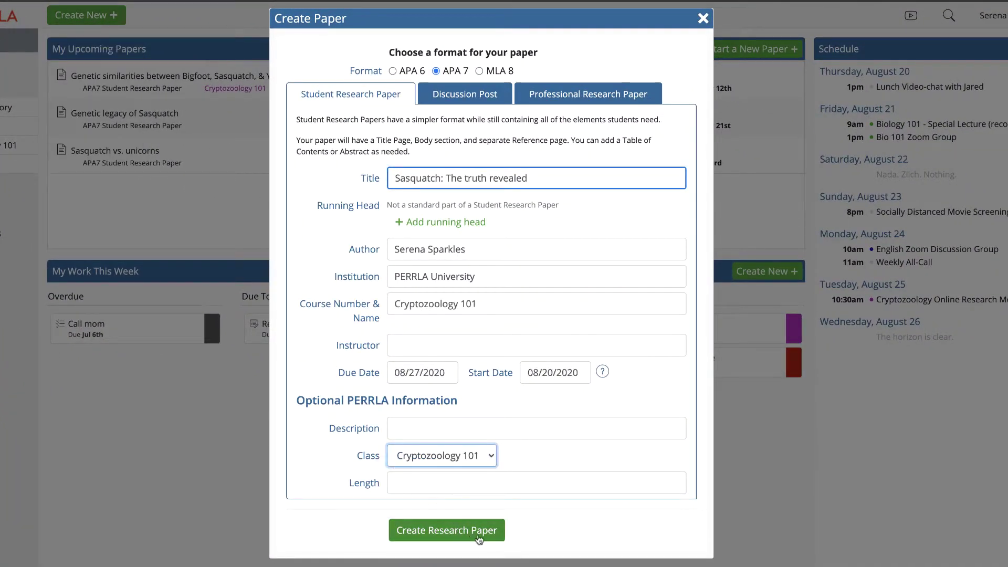
pyautogui.click(492, 543)
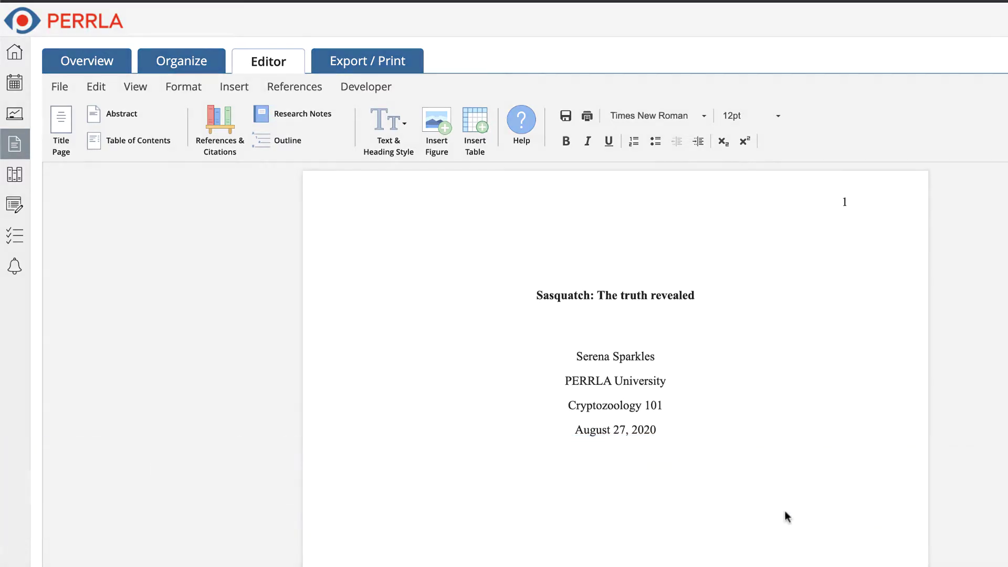
pyautogui.scroll(-4, 784, 511)
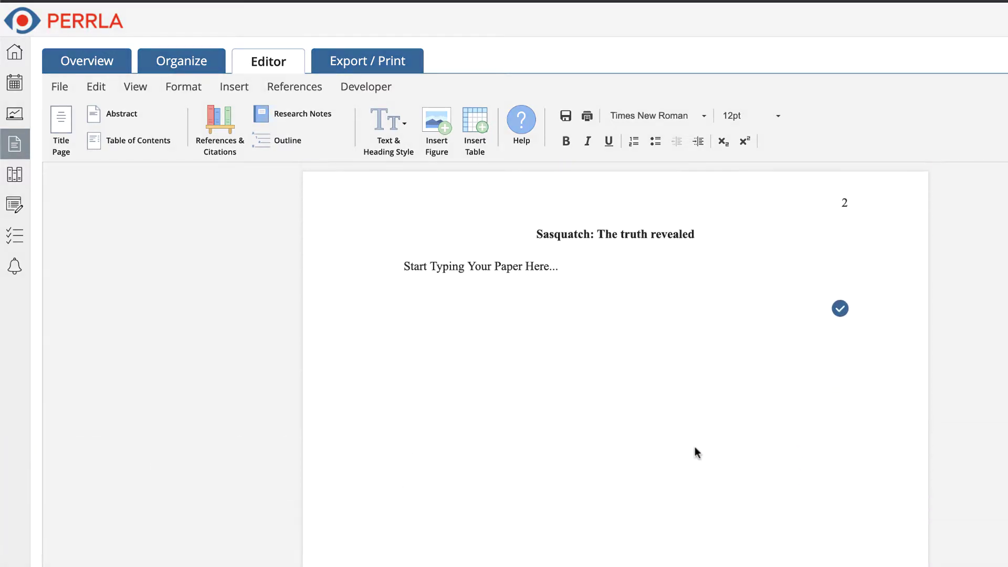
# Select the page 2 placeholder text, then switch to the Organize research notes workspace
pyautogui.moveTo(560, 267); pyautogui.dragTo(389, 266)
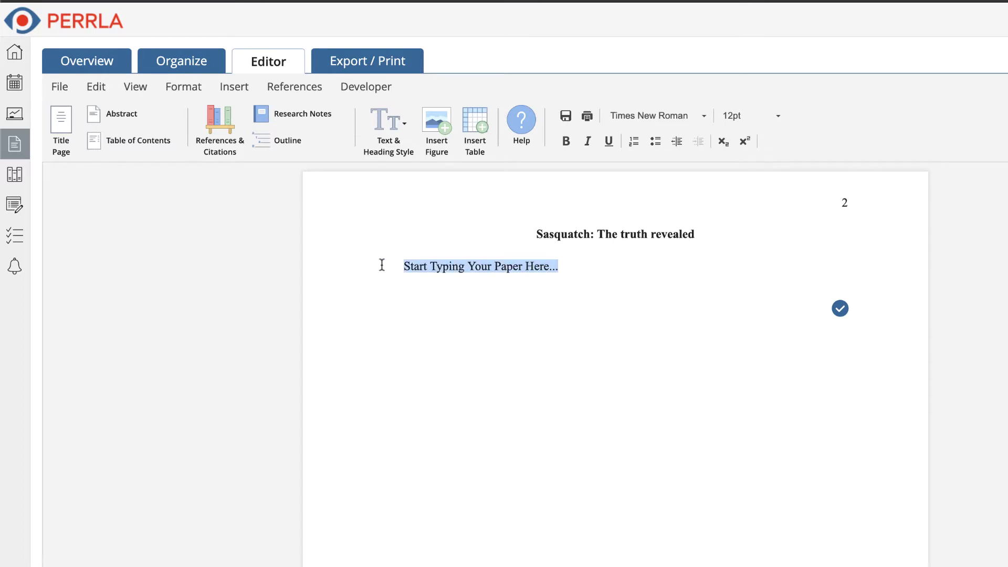
pyautogui.click(393, 266)
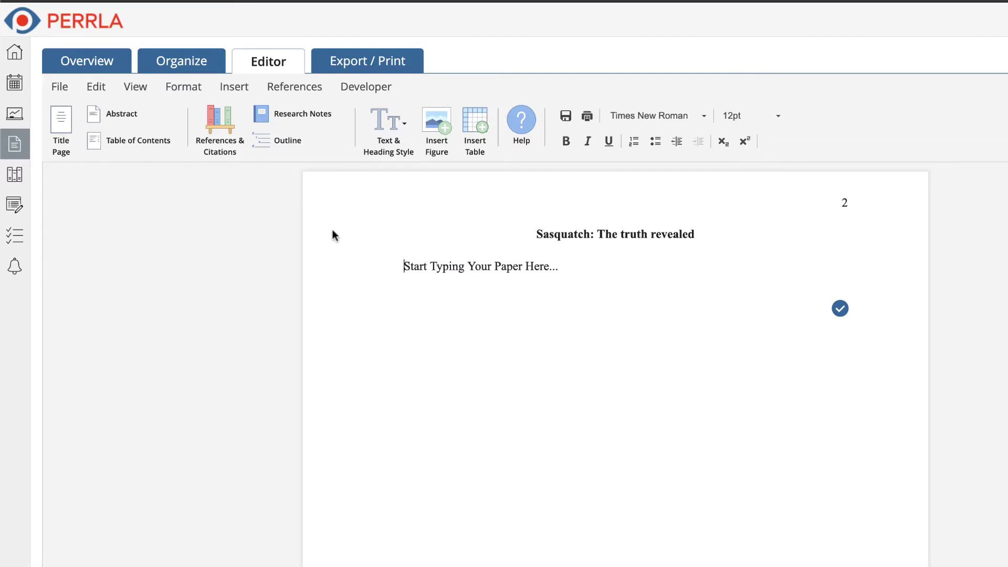
pyautogui.click(182, 70)
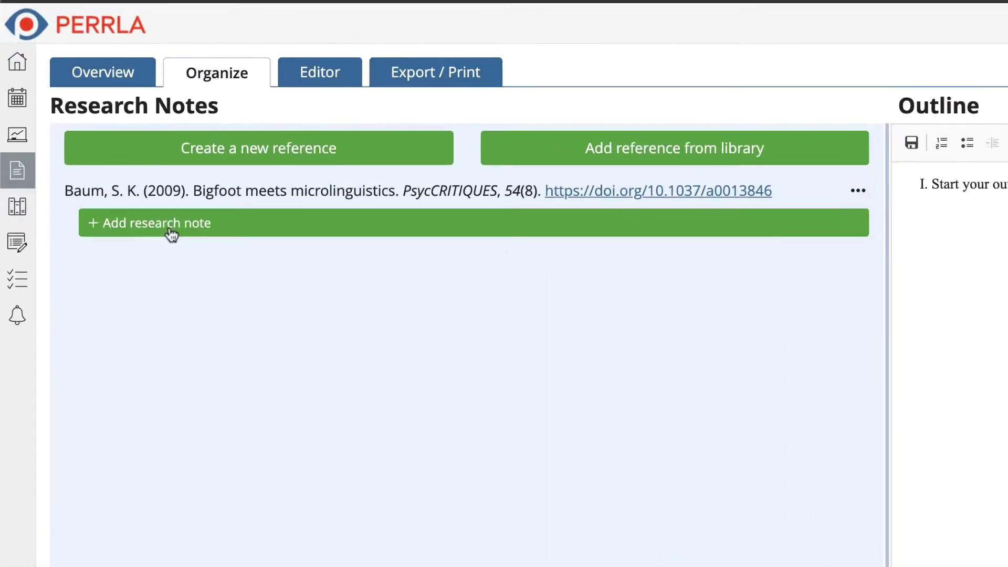
# Add a quoted research note under the Baum (2009) reference
pyautogui.click(187, 259)
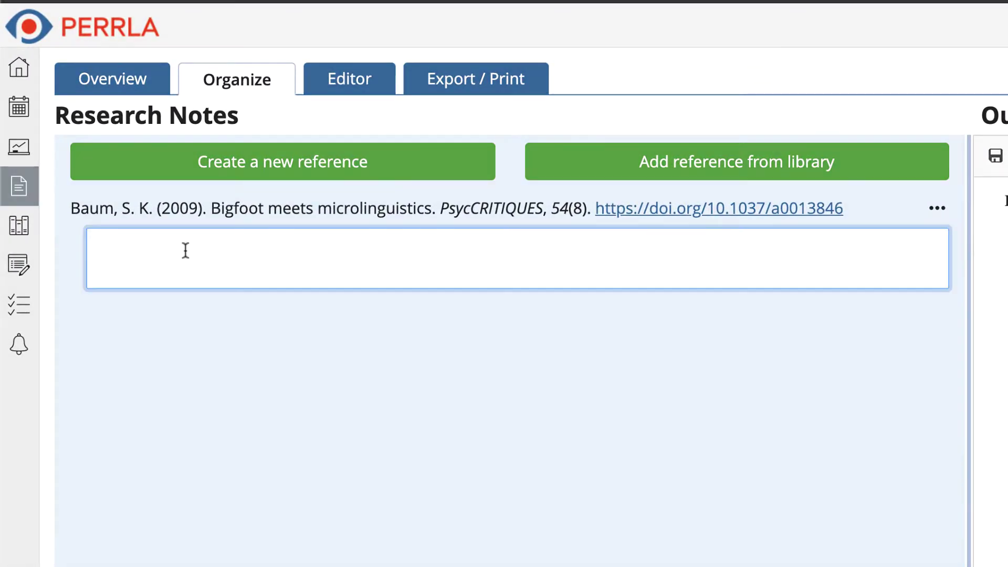
pyautogui.write('"The territorial calls of the North American Bigfoot are often mistaken for elk or d')
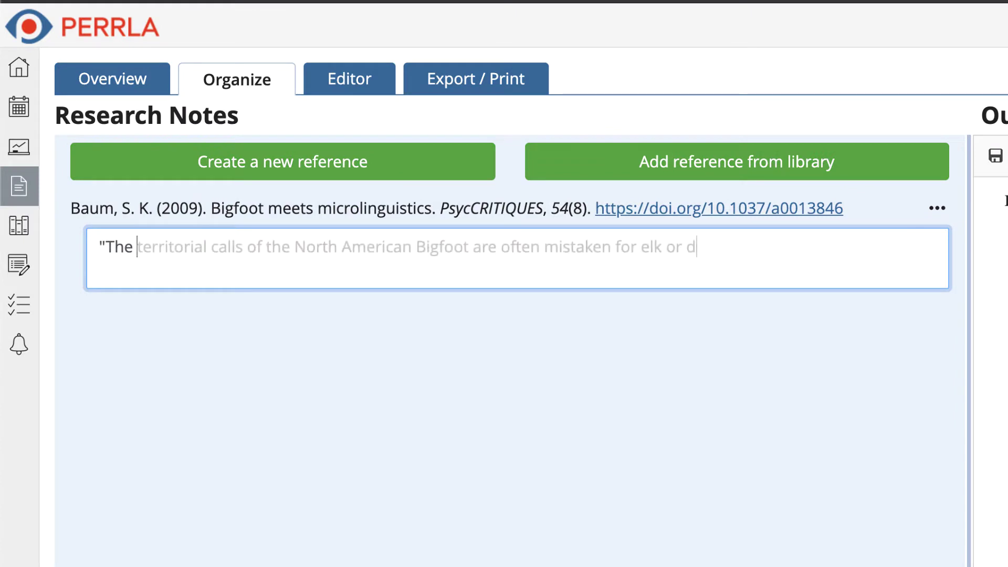
pyautogui.write('eer.')
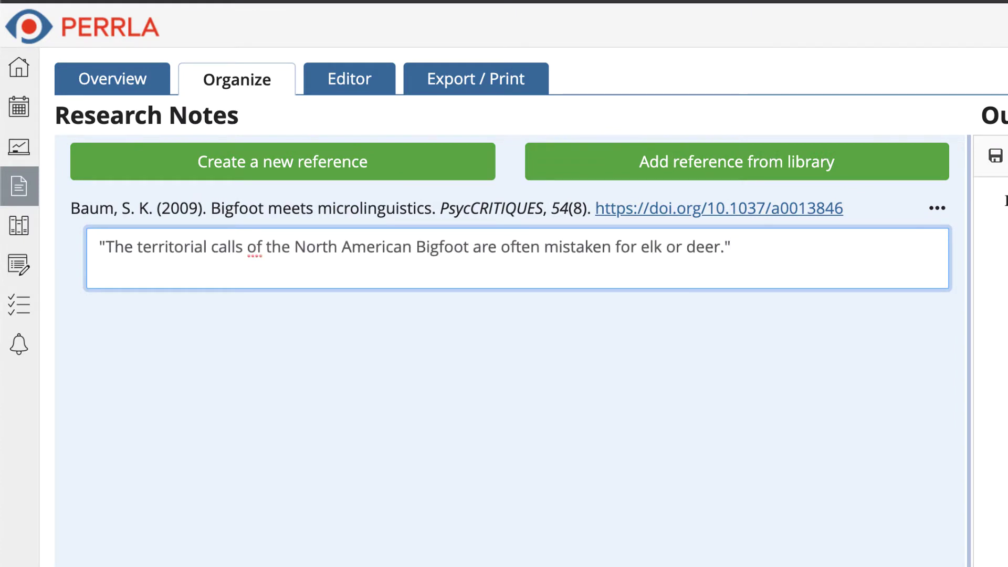
pyautogui.press('Return')
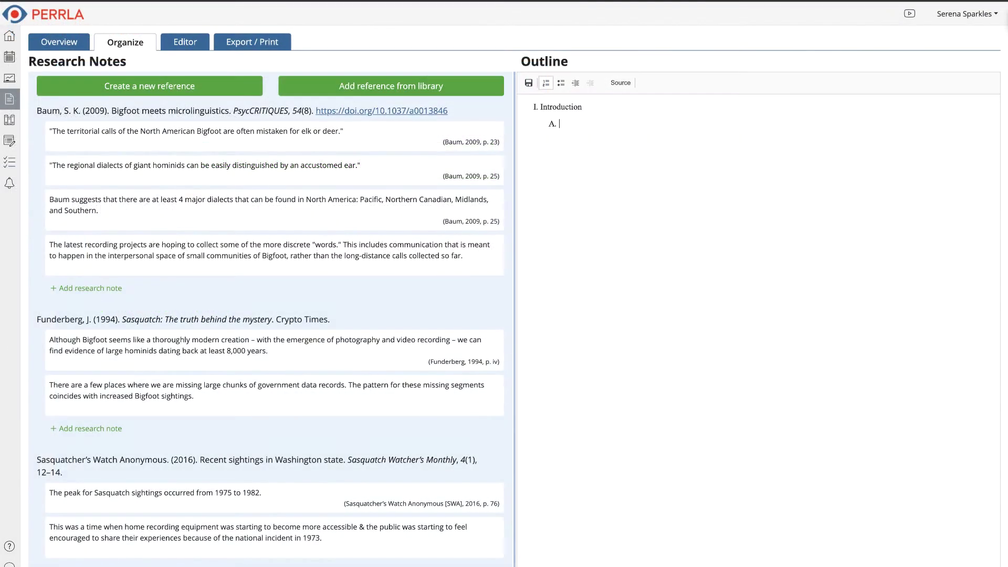
# Drag Baum's dialects note into the outline as item A and start item B
pyautogui.moveTo(406, 211); pyautogui.dragTo(579, 128)
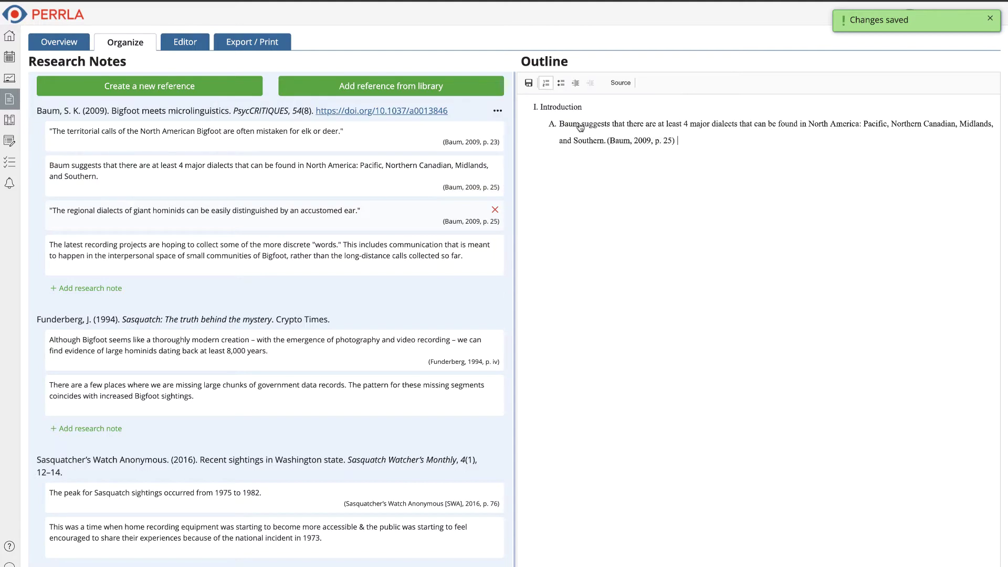
pyautogui.press('Return')
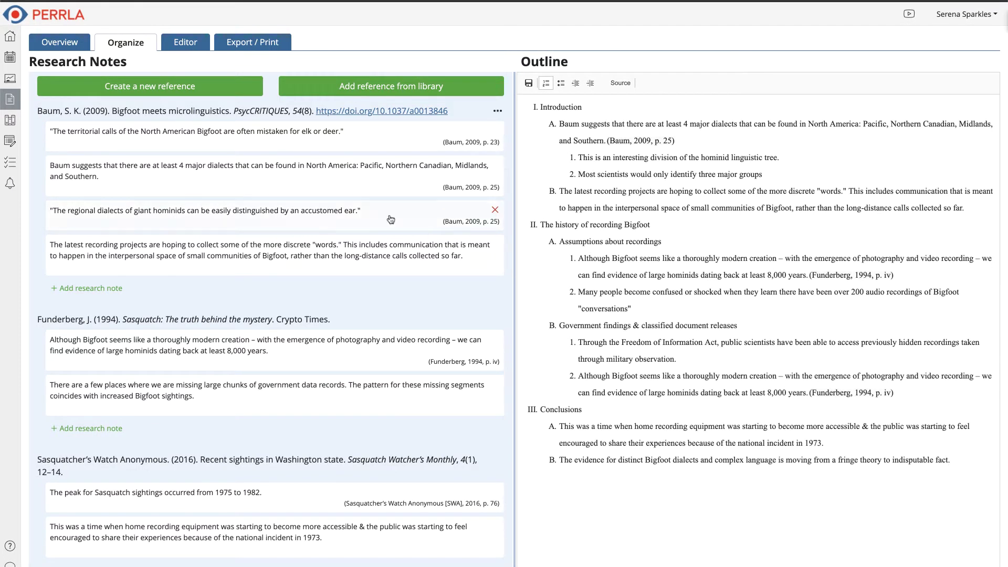
# Write page 2's opening sentence and insert Baum's dialects note, cited (Baum, 2009, p. 25)
pyautogui.click(181, 45)
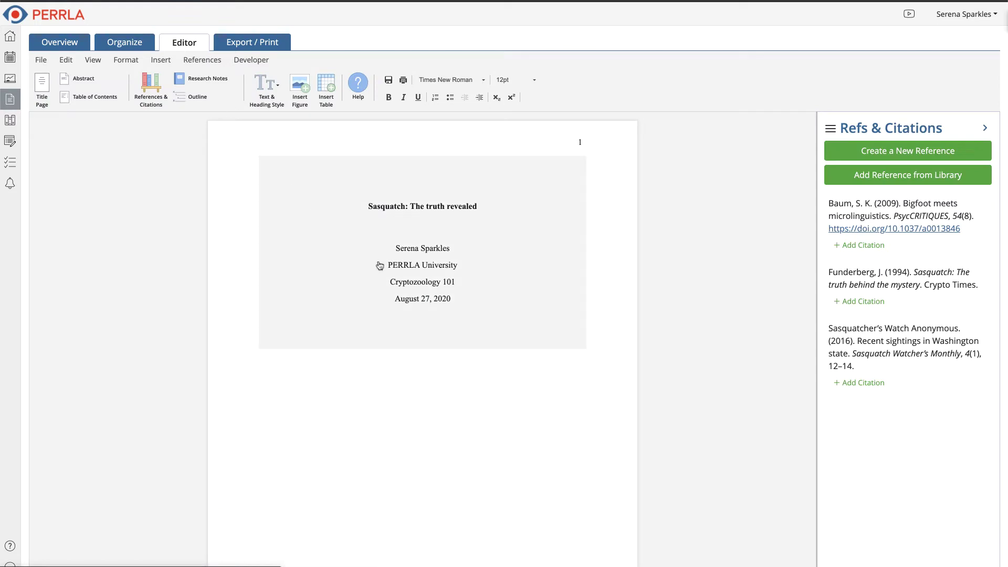
pyautogui.scroll(-7, 379, 266)
pyautogui.click(428, 292)
pyautogui.write('The history of Sasquatch sightings and language is complex.')
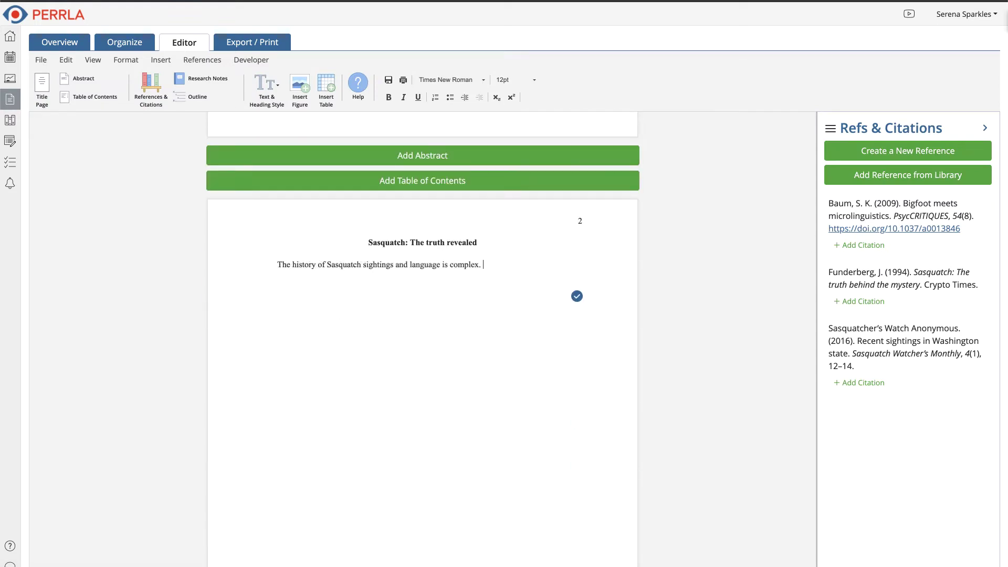
pyautogui.click(181, 86)
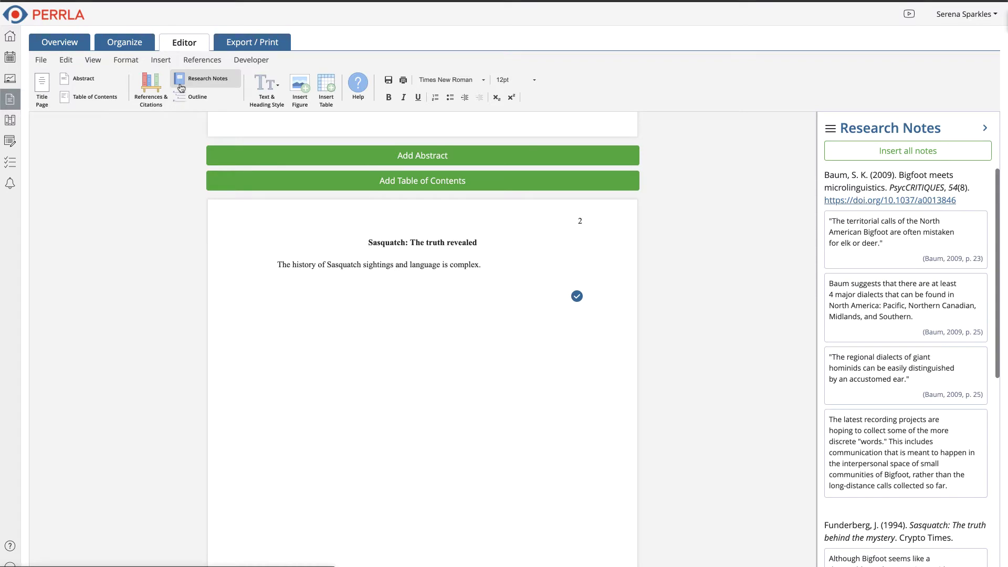
pyautogui.click(196, 103)
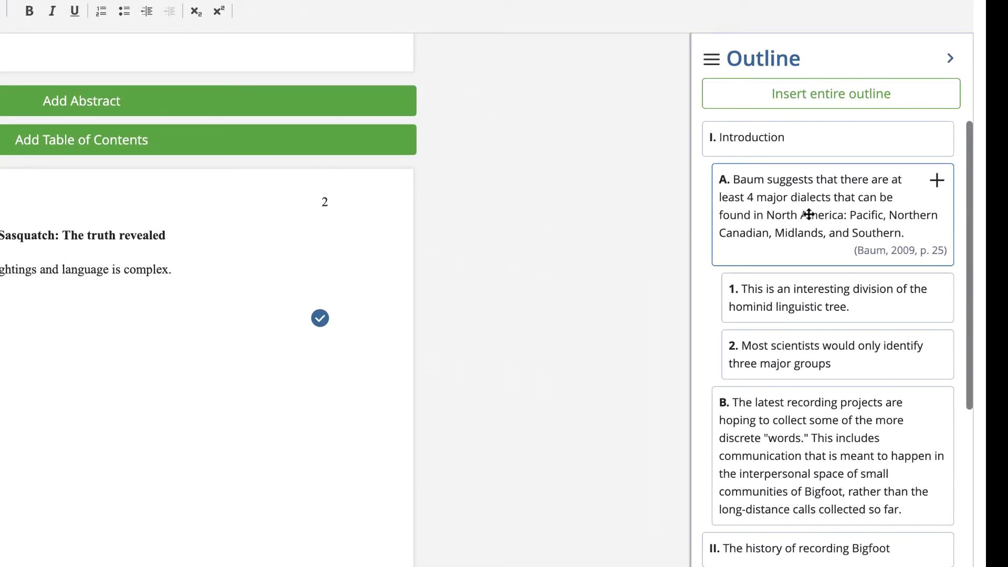
pyautogui.moveTo(808, 214); pyautogui.dragTo(725, 244)
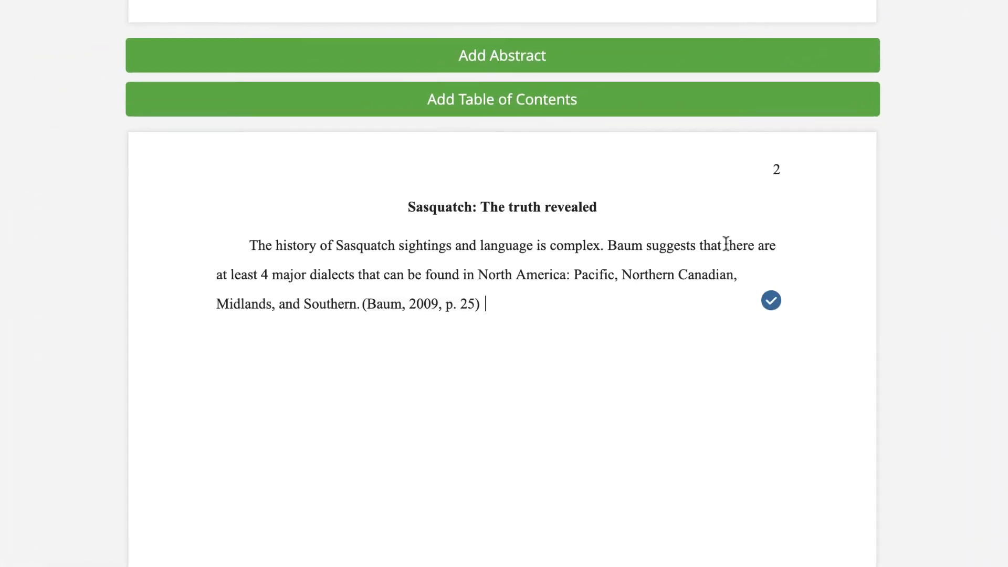
pyautogui.press('Return')
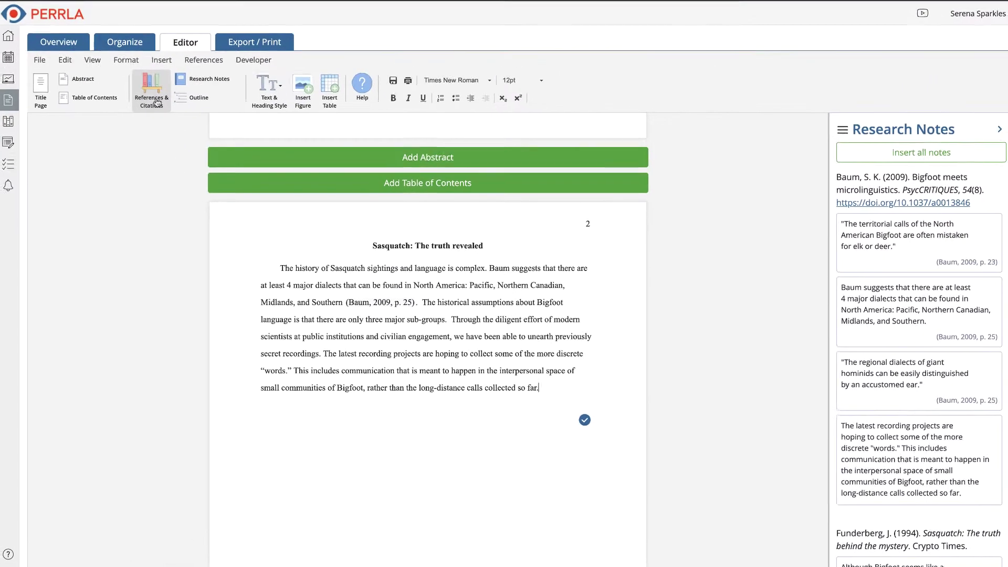
pyautogui.click(126, 68)
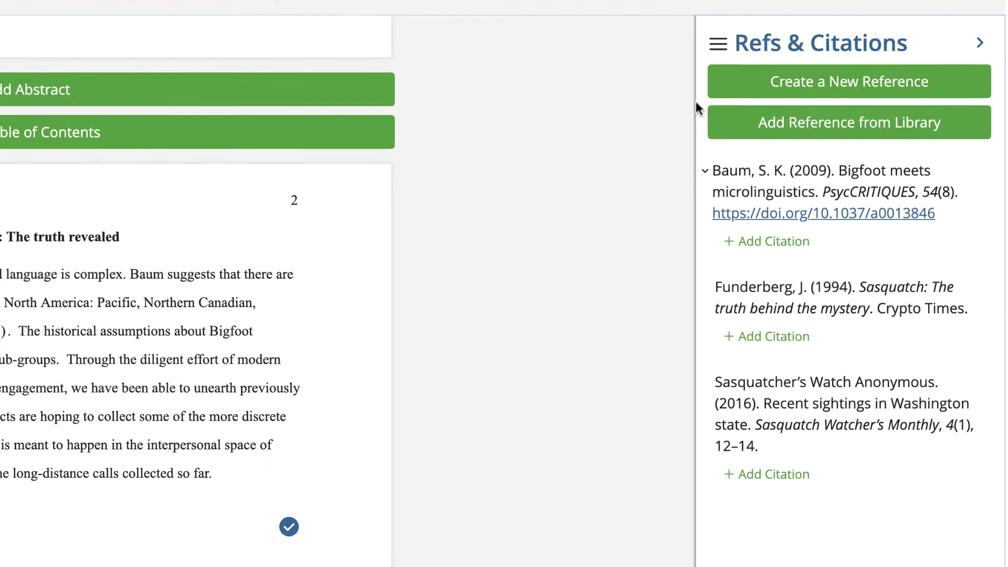
# Add the Fitter (1975) 'Nessie and the sasquatch' Oryx journal reference by DOI lookup
pyautogui.click(832, 85)
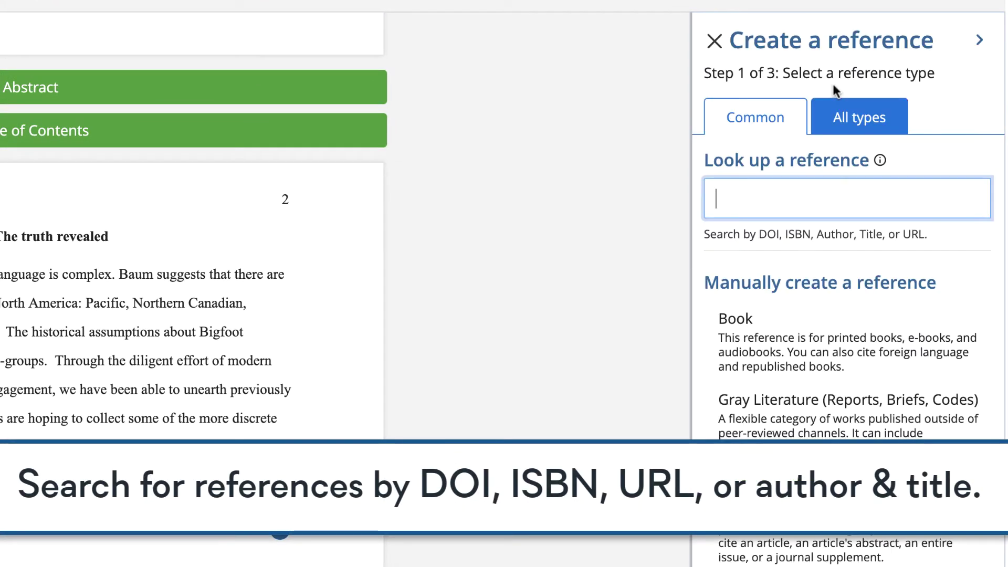
pyautogui.click(774, 202)
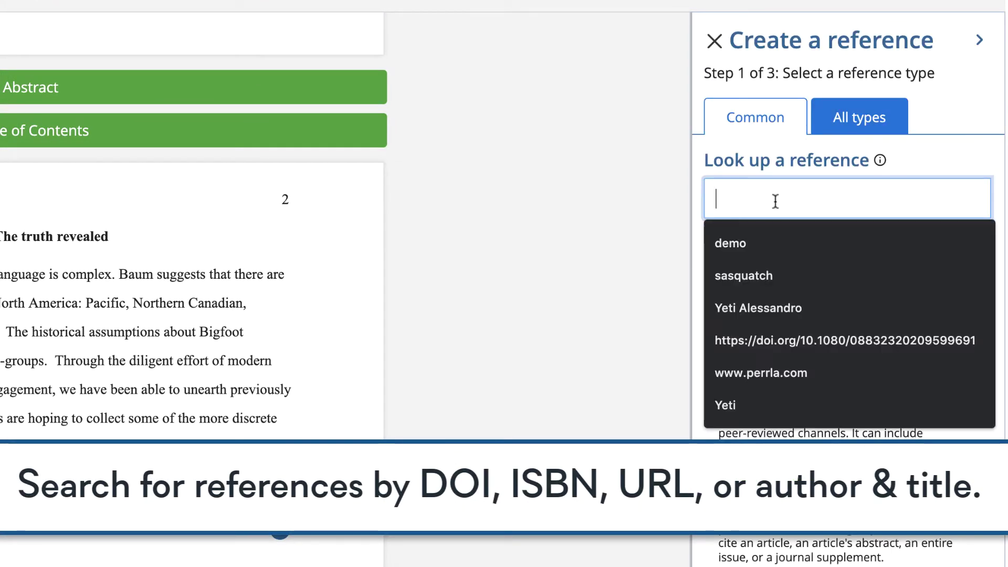
pyautogui.hotkey('ctrl', 'v')
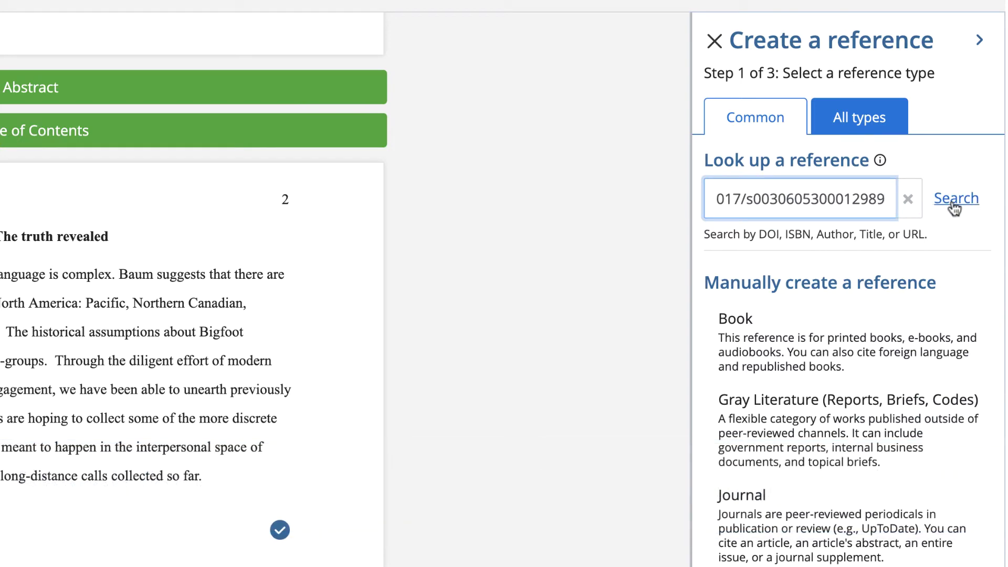
pyautogui.click(954, 201)
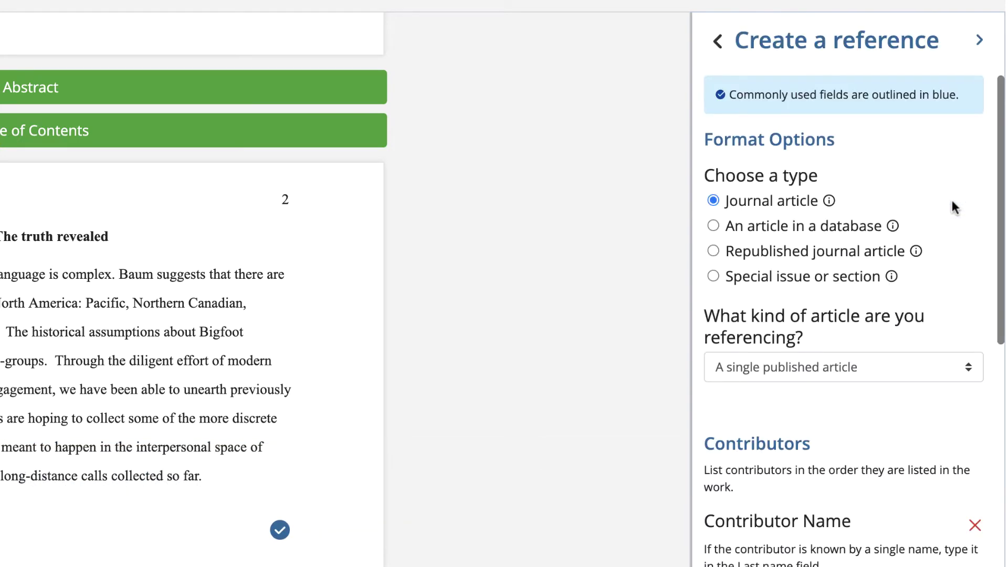
pyautogui.scroll(-2, 952, 203)
pyautogui.scroll(-3, 952, 203)
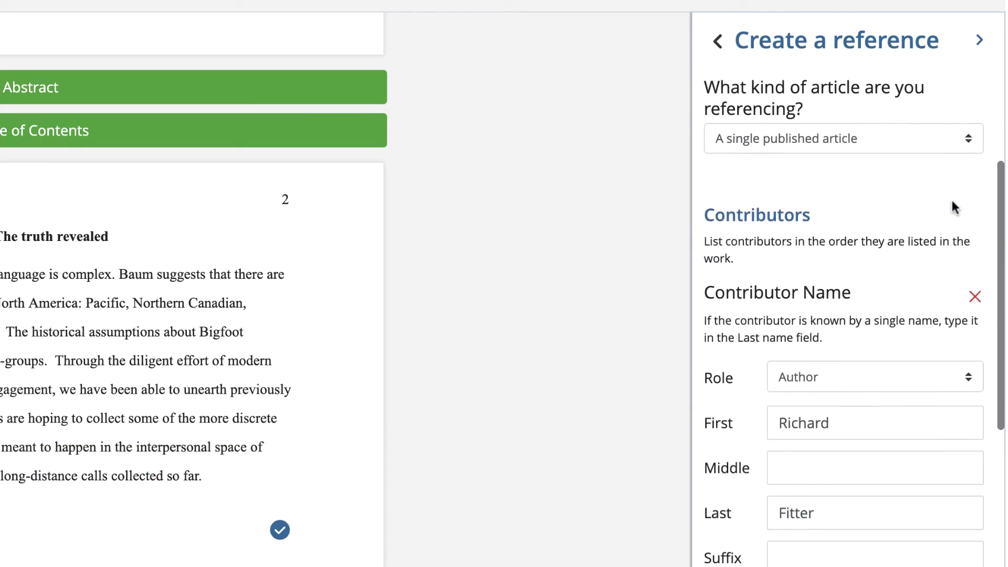
pyautogui.scroll(-2, 952, 204)
pyautogui.scroll(-3, 951, 203)
pyautogui.scroll(-2, 952, 203)
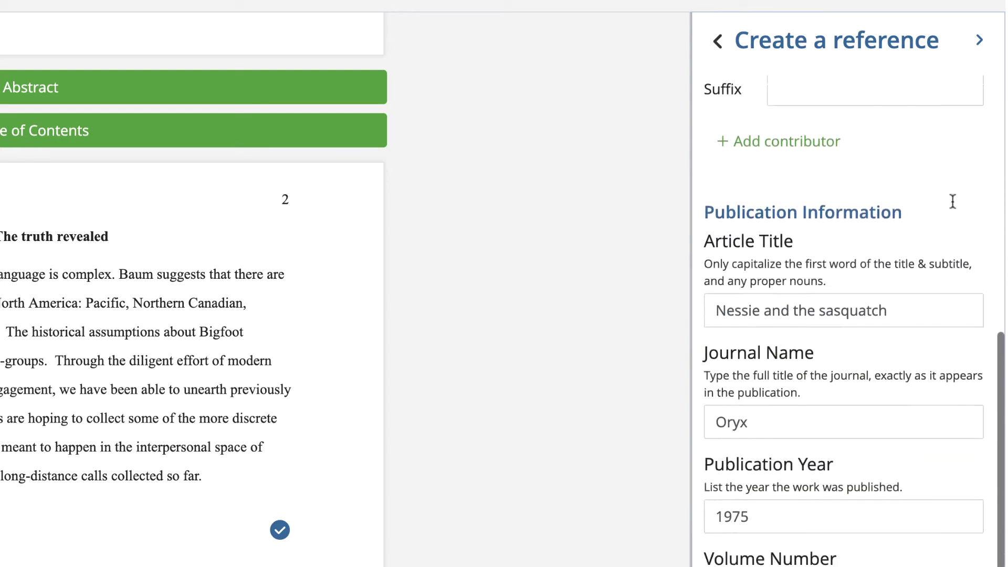
pyautogui.scroll(-3, 952, 202)
pyautogui.scroll(-1, 952, 192)
pyautogui.scroll(-2, 952, 158)
pyautogui.scroll(-2, 952, 63)
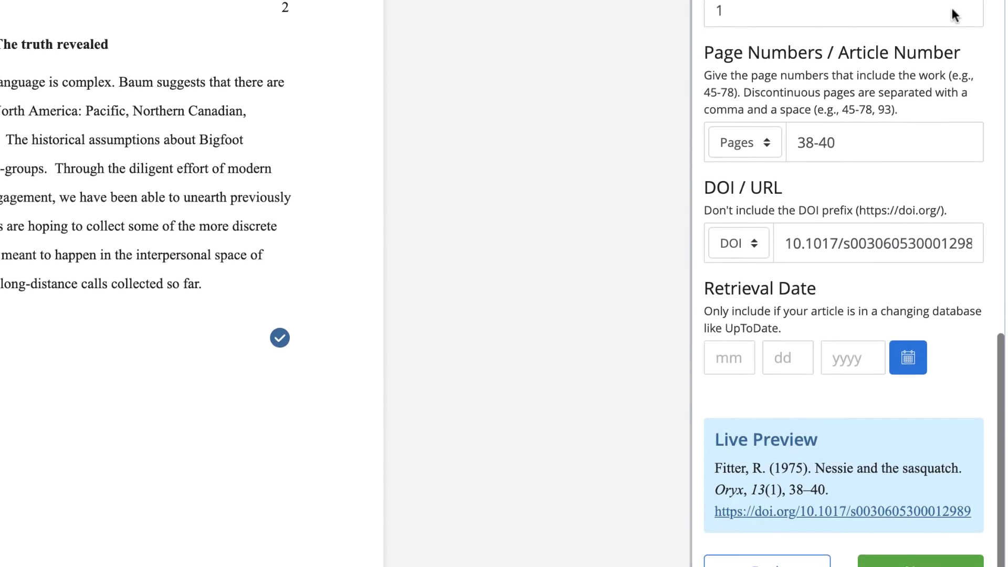
pyautogui.scroll(-1, 952, 15)
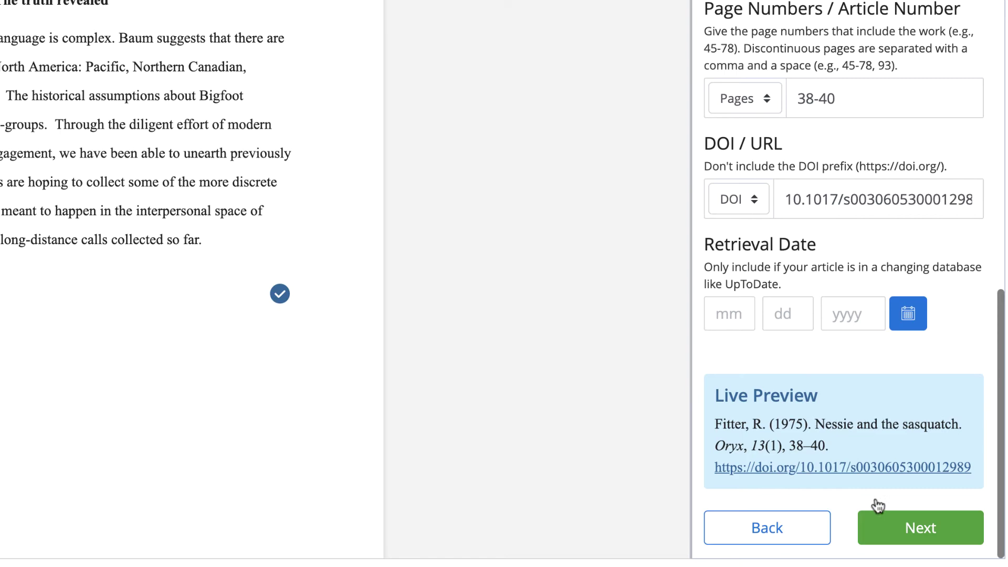
pyautogui.click(889, 533)
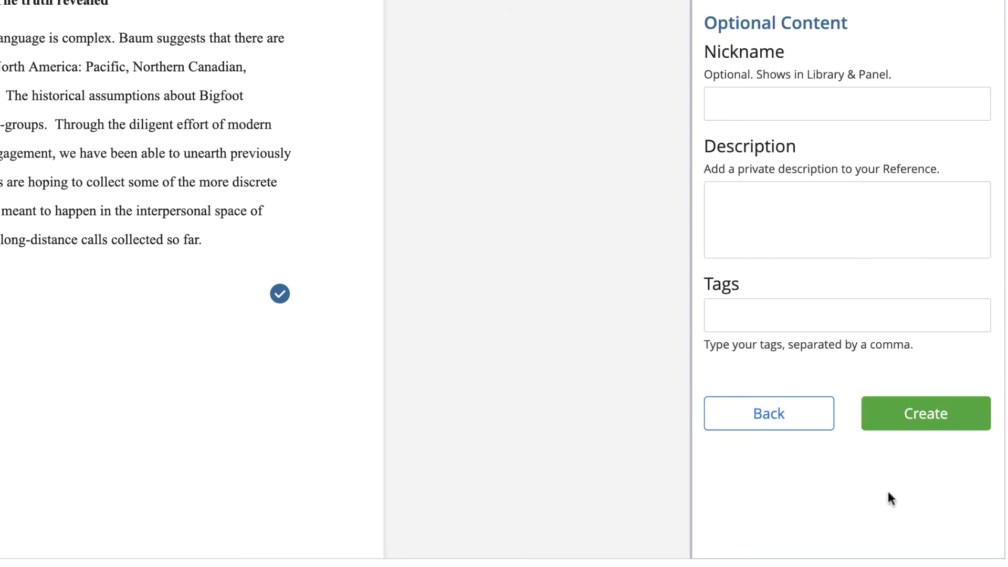
pyautogui.click(888, 419)
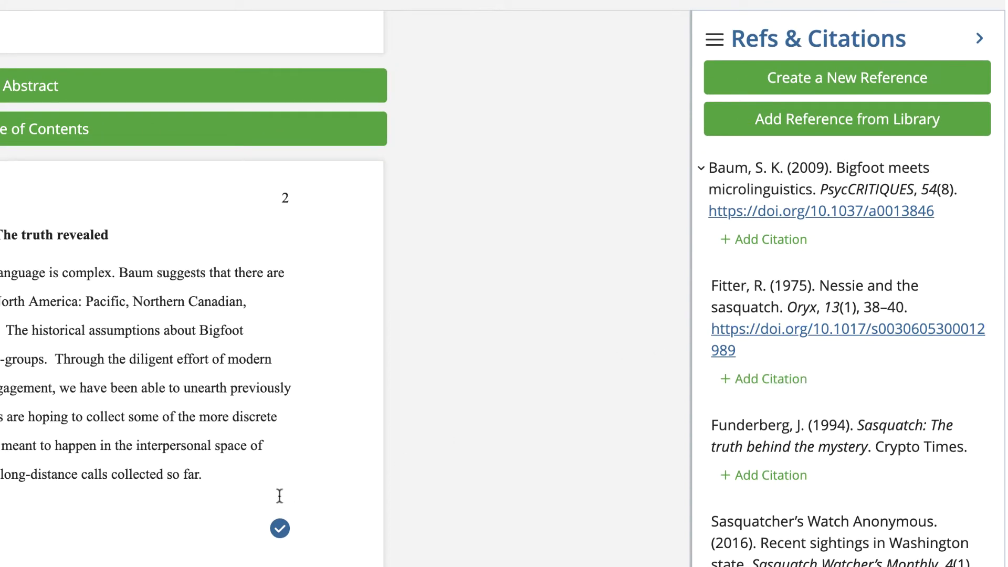
pyautogui.scroll(-10, 223, 501)
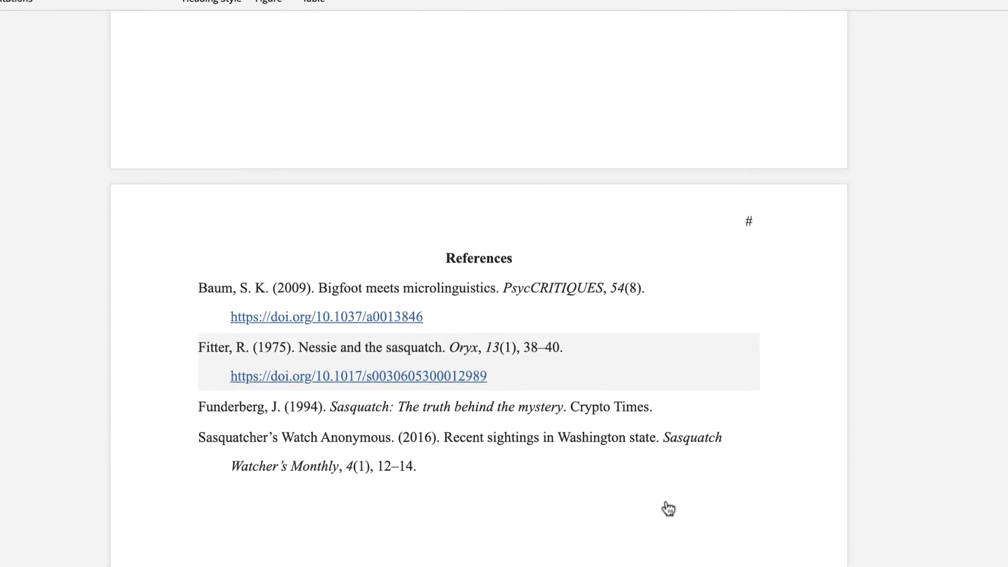
pyautogui.scroll(-1, 668, 508)
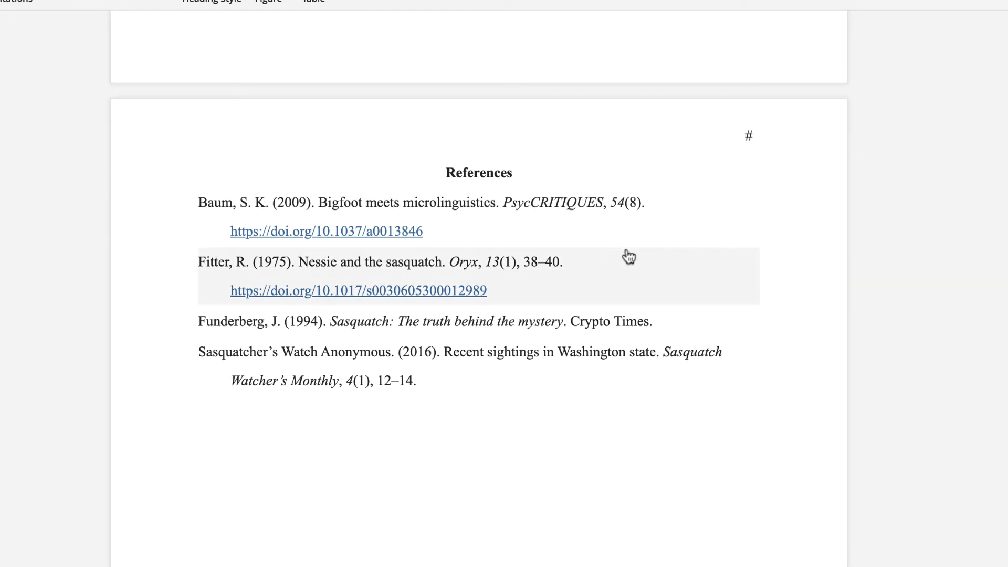
pyautogui.scroll(10, 782, 296)
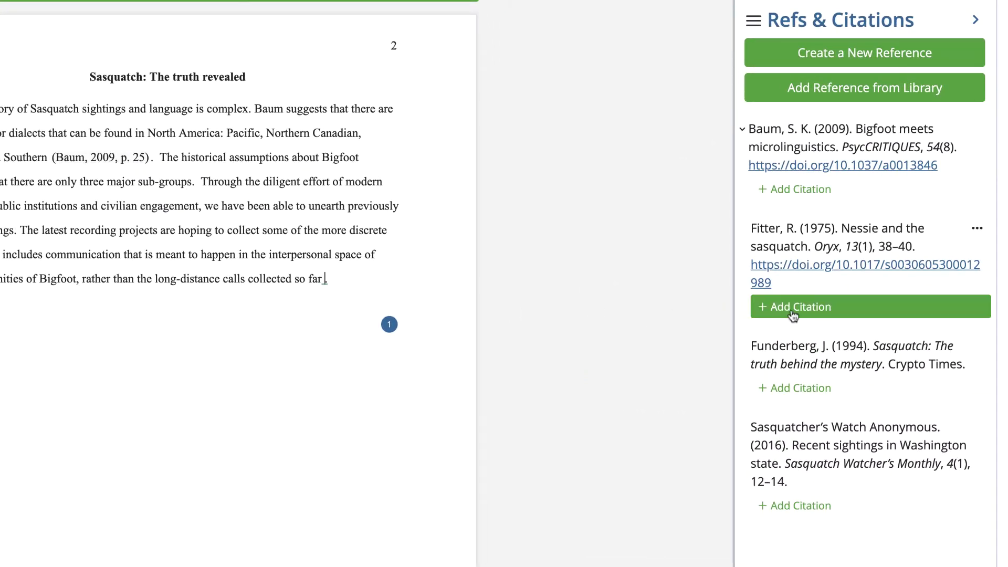
# Insert a Fitter citation for page 31, keeping the author name, into the paragraph
pyautogui.click(793, 312)
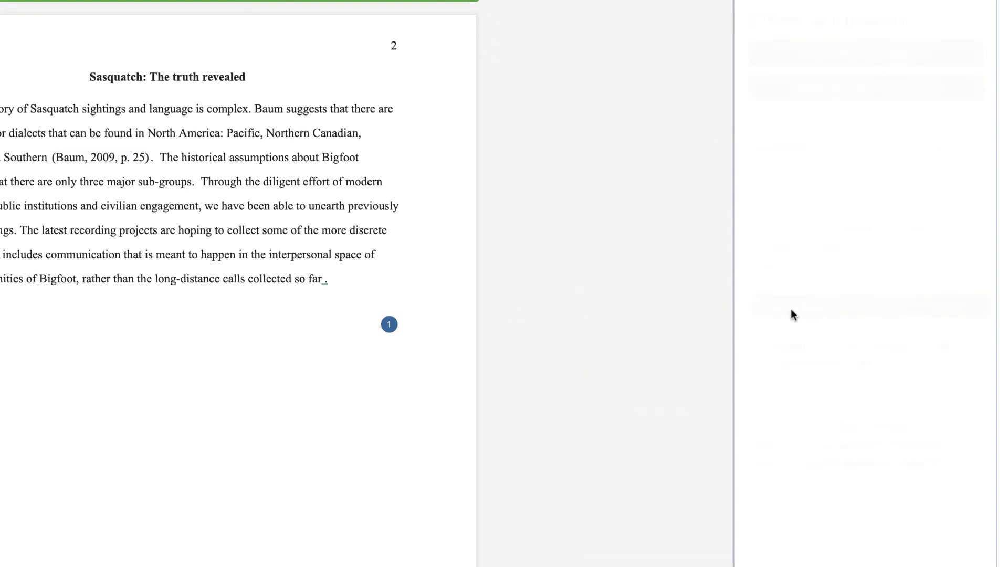
pyautogui.click(748, 367)
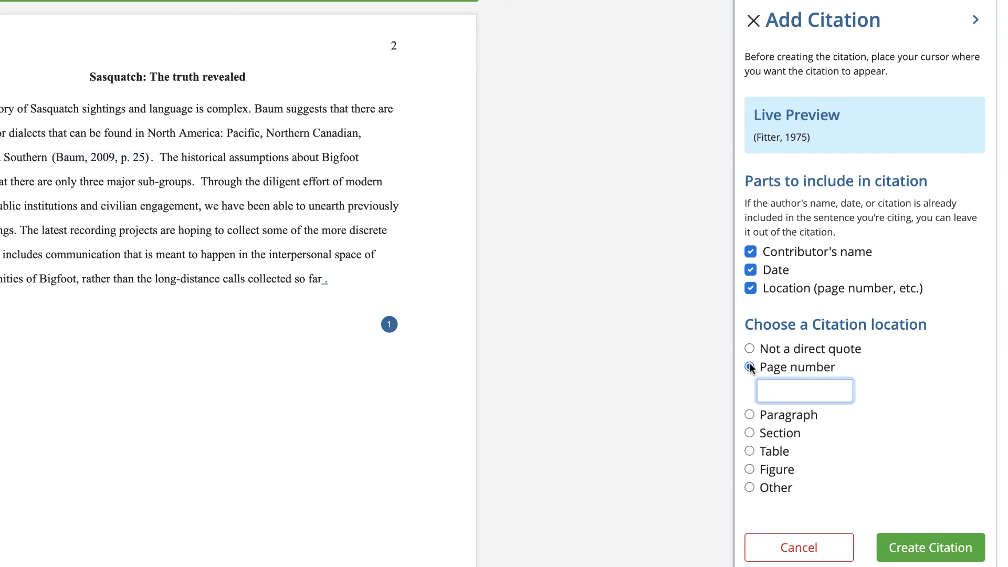
pyautogui.write('31')
pyautogui.click(749, 254)
pyautogui.click(749, 254)
pyautogui.click(900, 547)
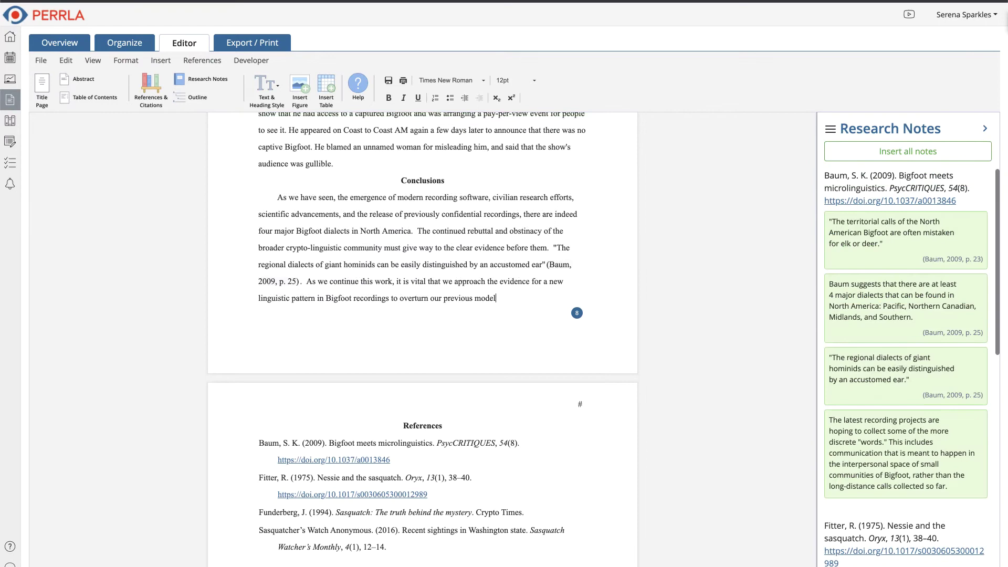
pyautogui.scroll(2, 521, 219)
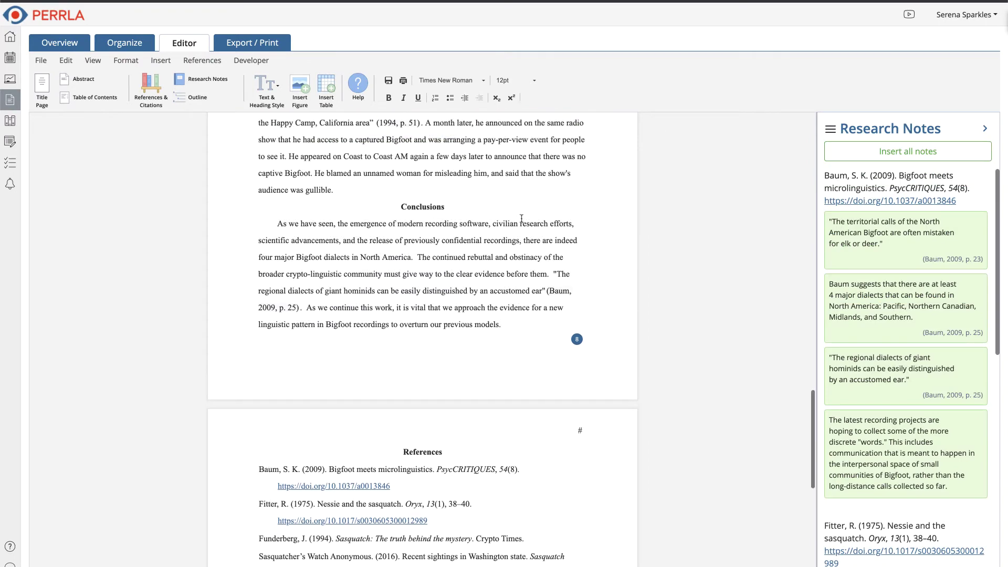
pyautogui.scroll(5, 521, 218)
pyautogui.scroll(5, 522, 219)
pyautogui.scroll(5, 521, 218)
pyautogui.scroll(5, 521, 218)
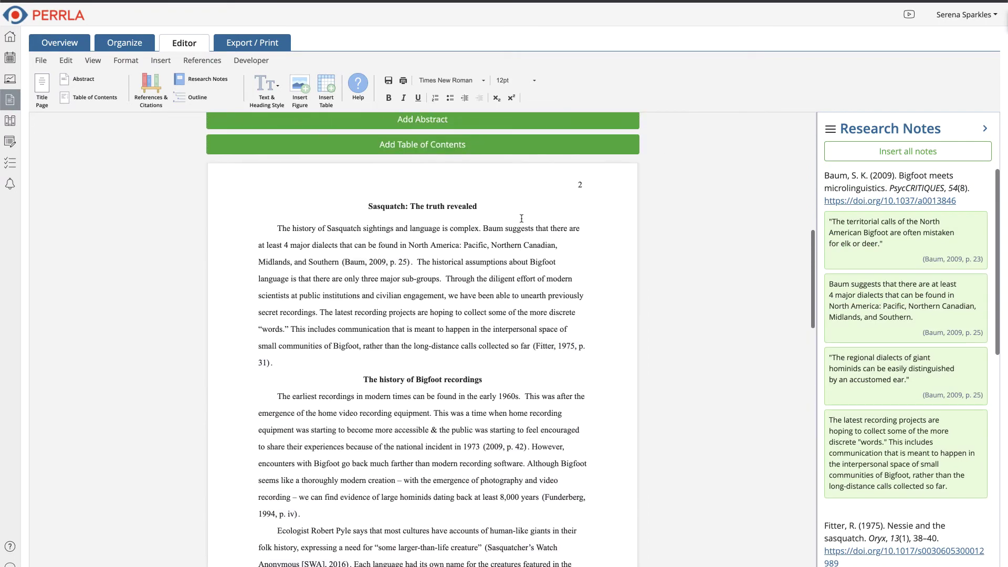
pyautogui.scroll(3, 521, 217)
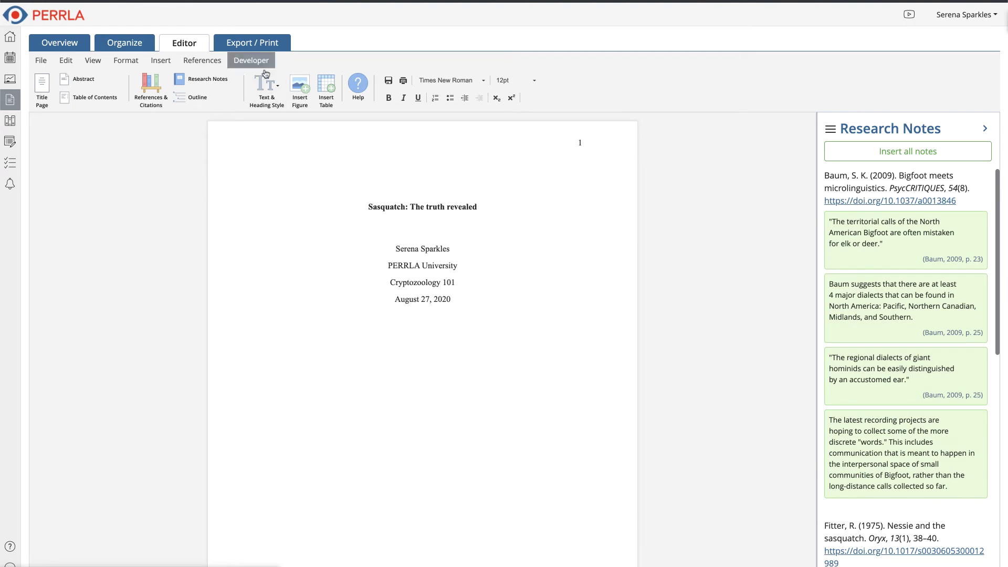
# Download the Sasquatch paper as a Word (.docx) file from Export / Print
pyautogui.click(256, 46)
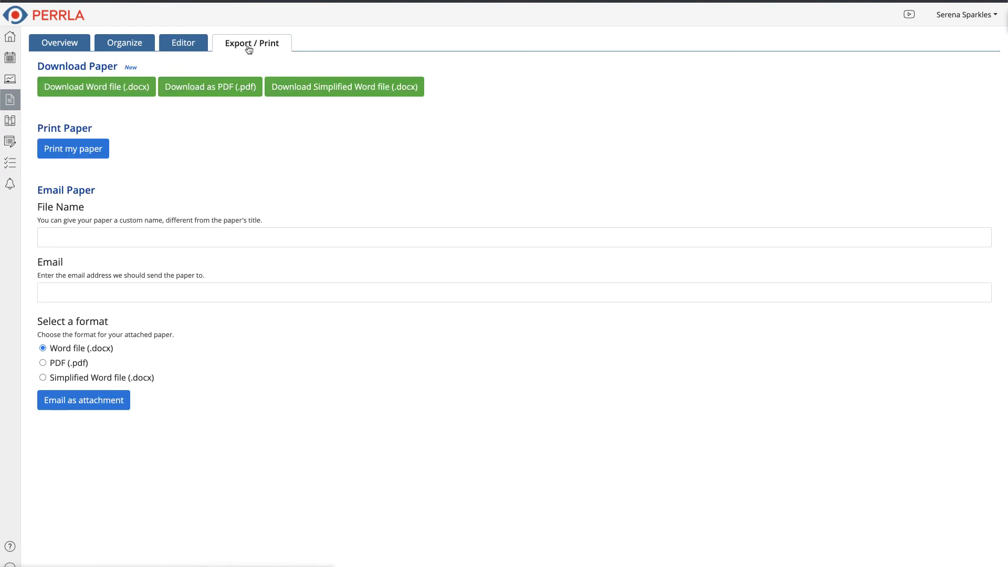
pyautogui.click(99, 93)
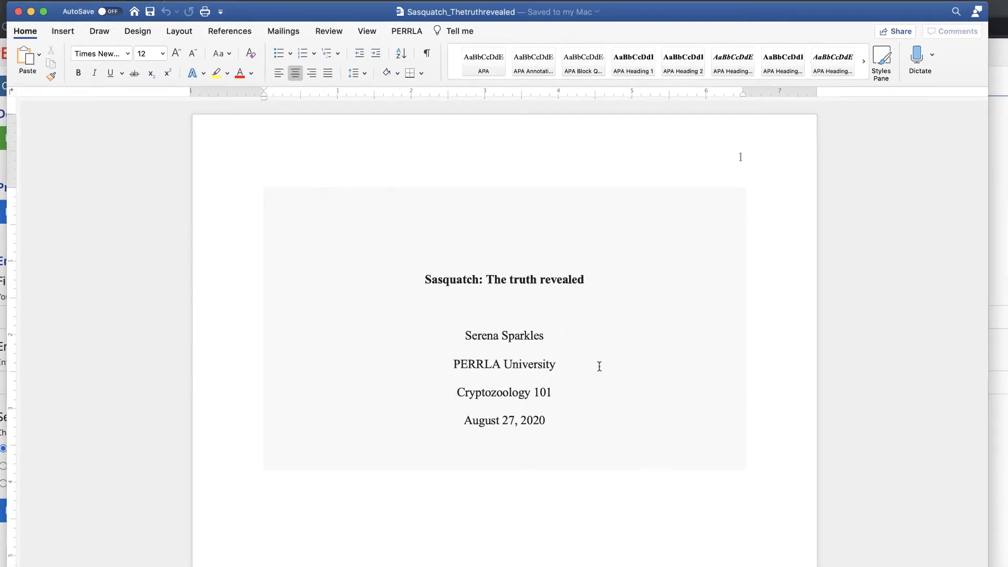
pyautogui.scroll(-2, 599, 365)
pyautogui.scroll(-5, 606, 378)
pyautogui.scroll(-3, 605, 378)
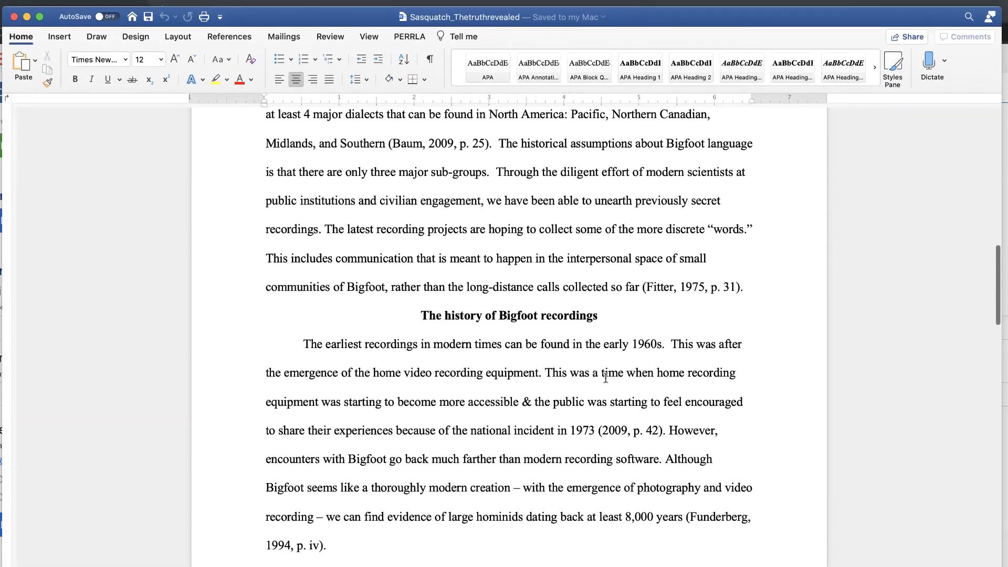
pyautogui.scroll(-1, 605, 377)
pyautogui.scroll(-5, 605, 379)
pyautogui.scroll(-2, 606, 378)
pyautogui.scroll(-8, 606, 377)
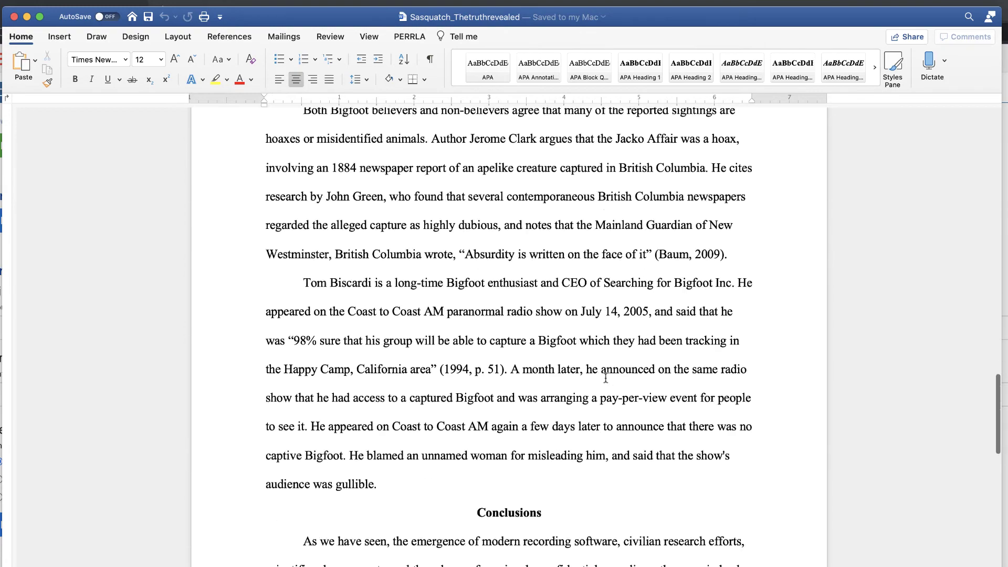
pyautogui.scroll(-3, 606, 379)
pyautogui.scroll(-5, 605, 382)
pyautogui.scroll(-8, 606, 382)
pyautogui.scroll(-7, 606, 382)
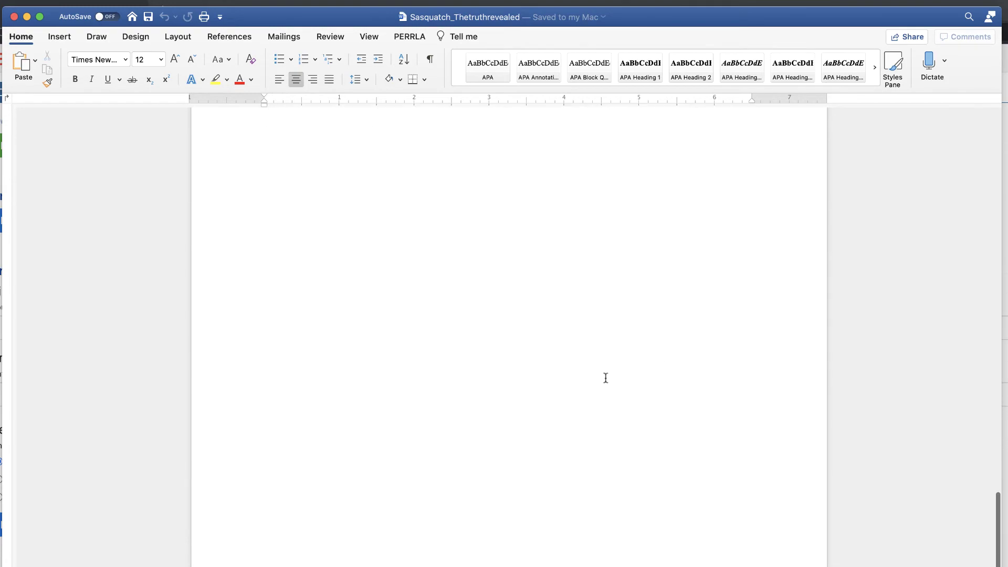
pyautogui.scroll(-6, 606, 382)
pyautogui.scroll(-1, 607, 379)
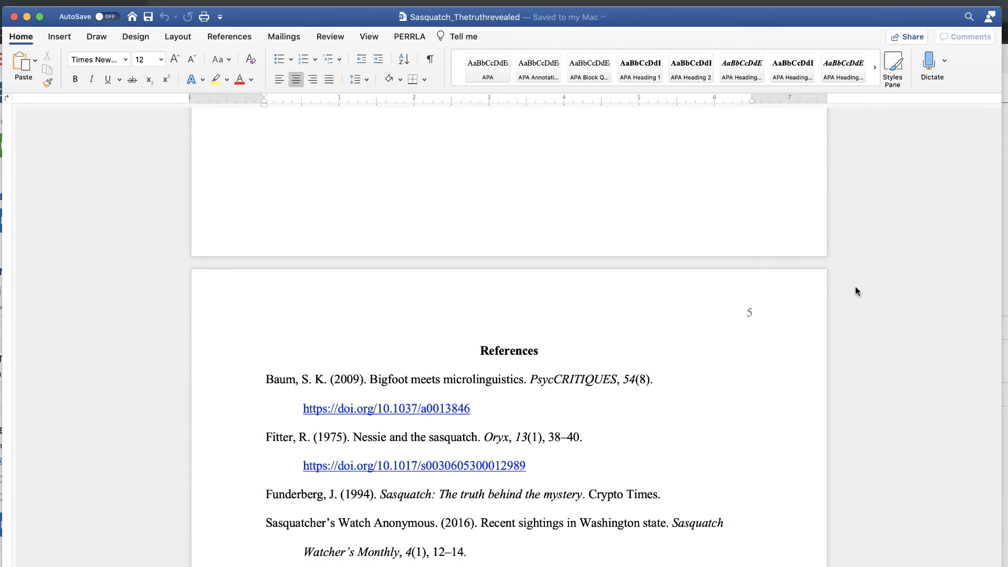
pyautogui.scroll(3, 857, 291)
pyautogui.scroll(4, 858, 290)
pyautogui.scroll(4, 860, 290)
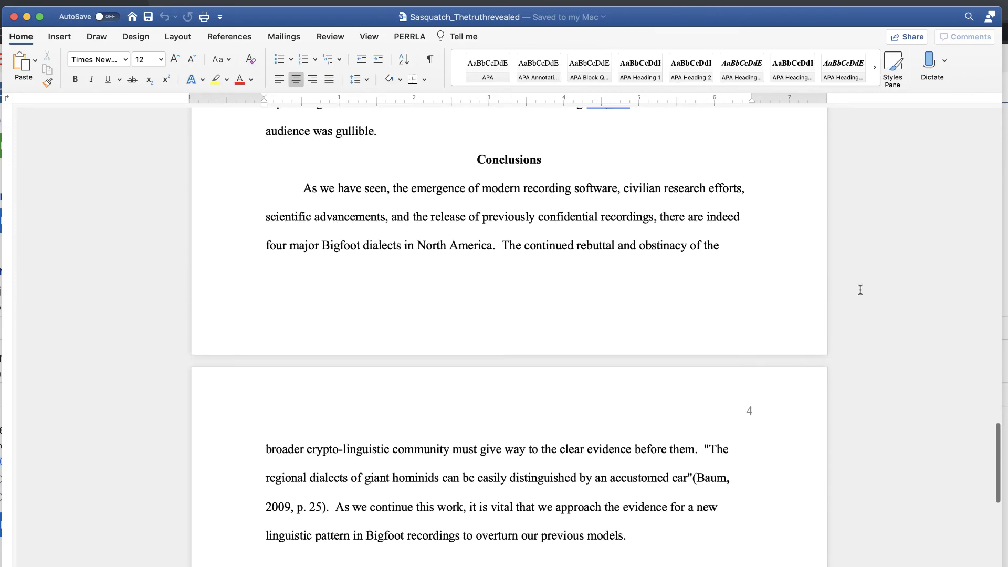
pyautogui.scroll(5, 860, 290)
pyautogui.scroll(5, 860, 290)
pyautogui.scroll(5, 860, 290)
pyautogui.scroll(5, 859, 290)
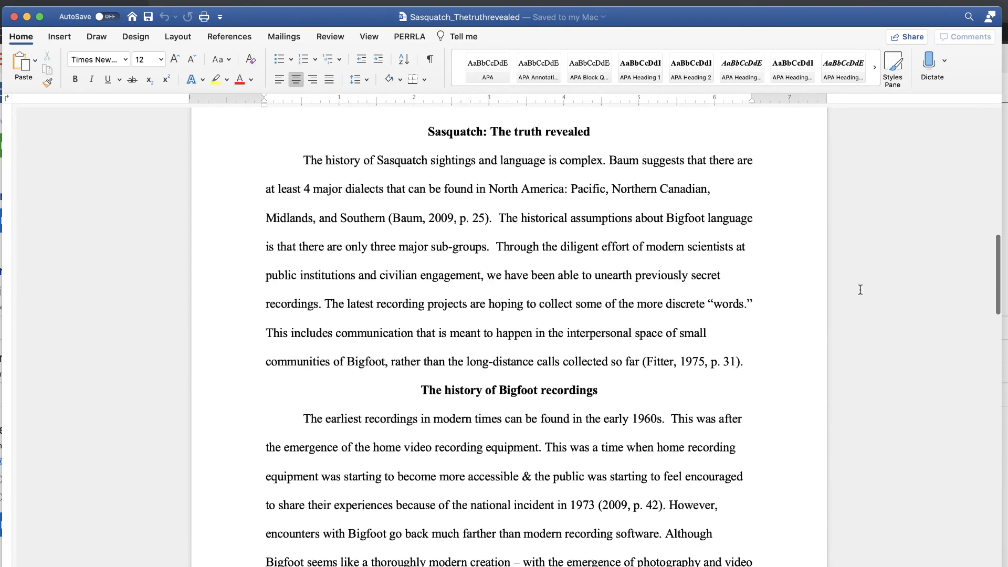
pyautogui.scroll(5, 859, 291)
pyautogui.scroll(5, 860, 290)
pyautogui.scroll(2, 860, 290)
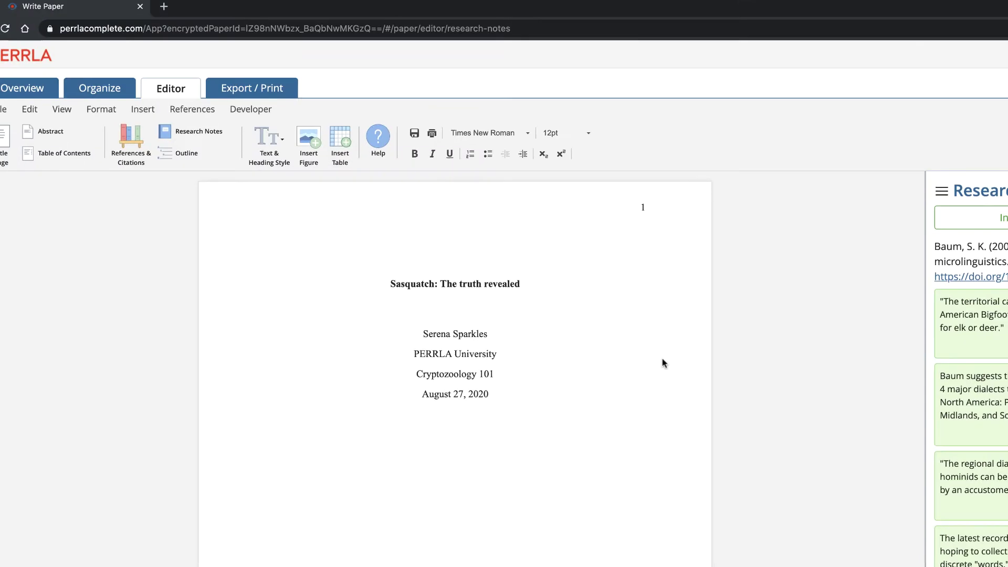
pyautogui.scroll(-3, 638, 299)
pyautogui.scroll(-3, 638, 302)
pyautogui.scroll(-2, 639, 302)
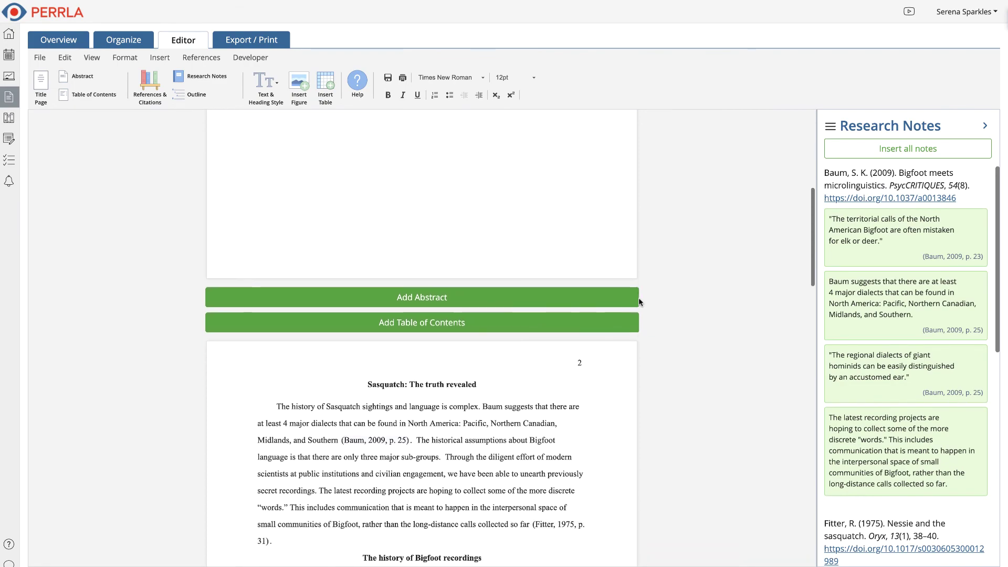
pyautogui.scroll(-2, 638, 302)
pyautogui.scroll(-3, 639, 301)
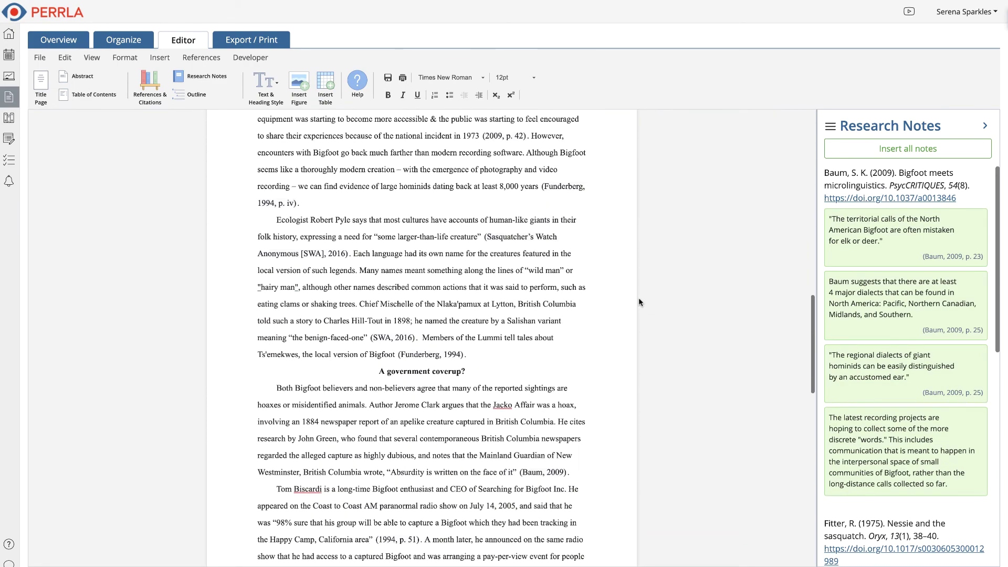
pyautogui.scroll(-3, 639, 302)
pyautogui.scroll(-1, 639, 301)
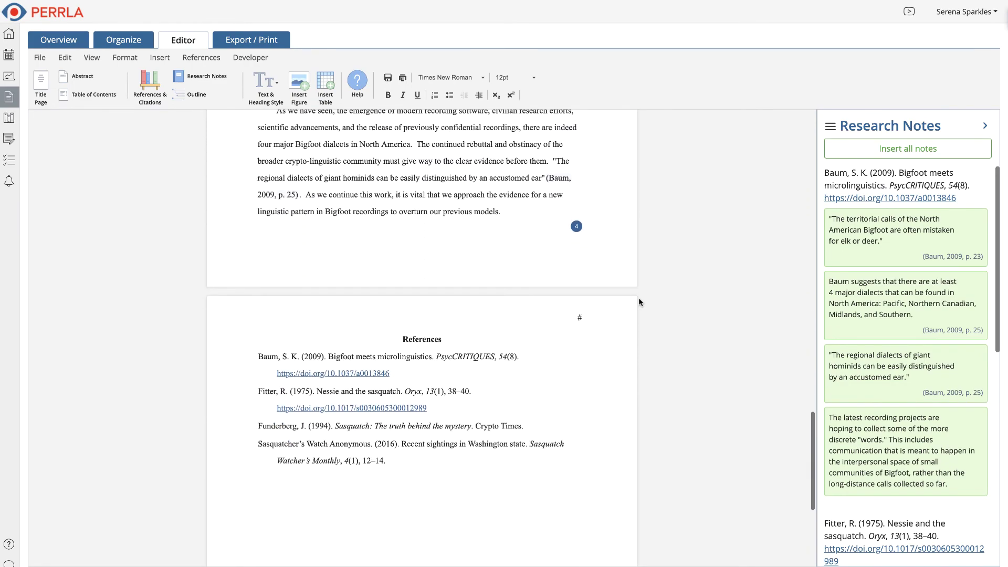
pyautogui.scroll(-1, 639, 302)
pyautogui.scroll(-1, 639, 302)
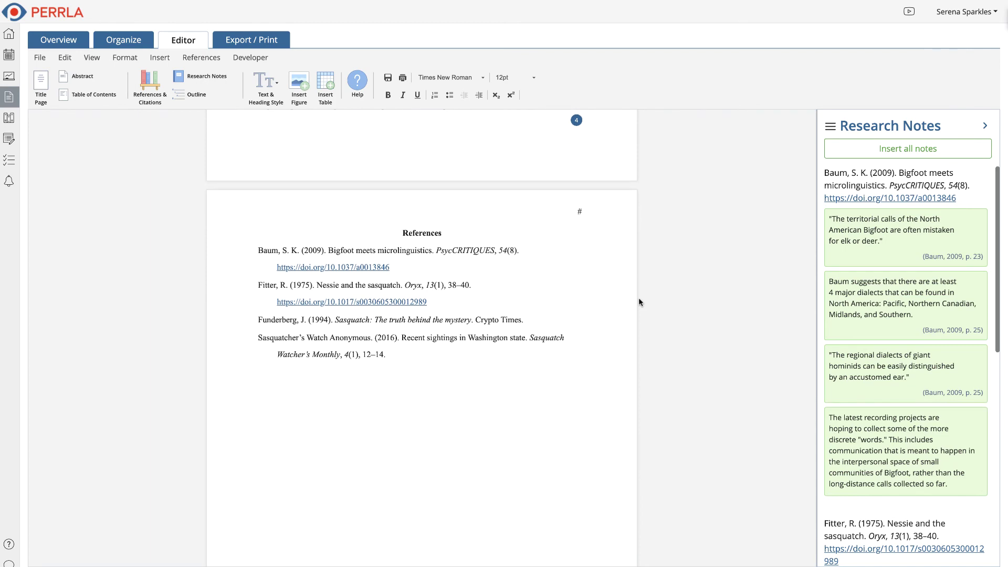
pyautogui.scroll(1, 639, 302)
pyautogui.scroll(2, 639, 302)
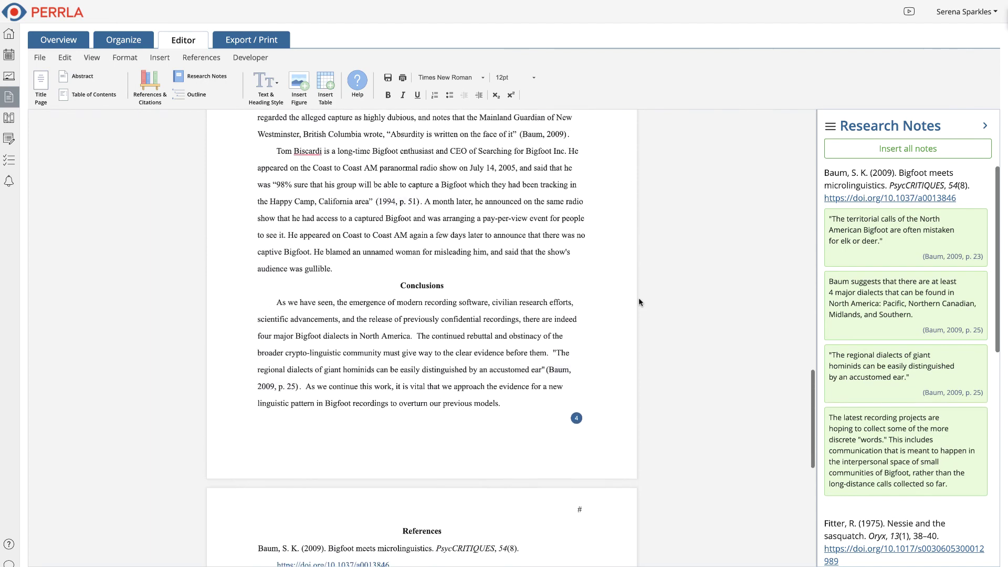
pyautogui.scroll(1, 639, 301)
pyautogui.scroll(3, 639, 299)
pyautogui.scroll(2, 638, 300)
pyautogui.scroll(3, 639, 300)
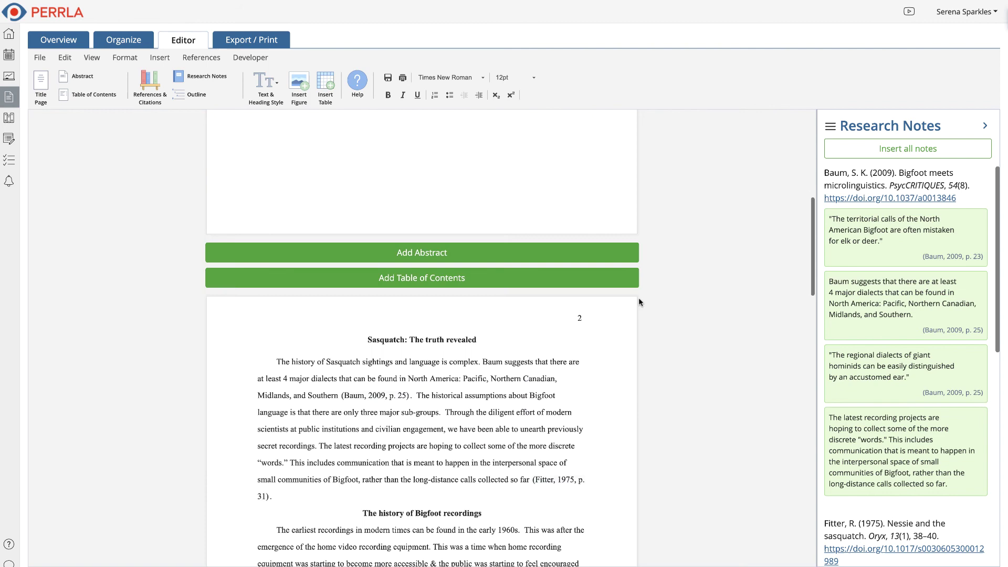